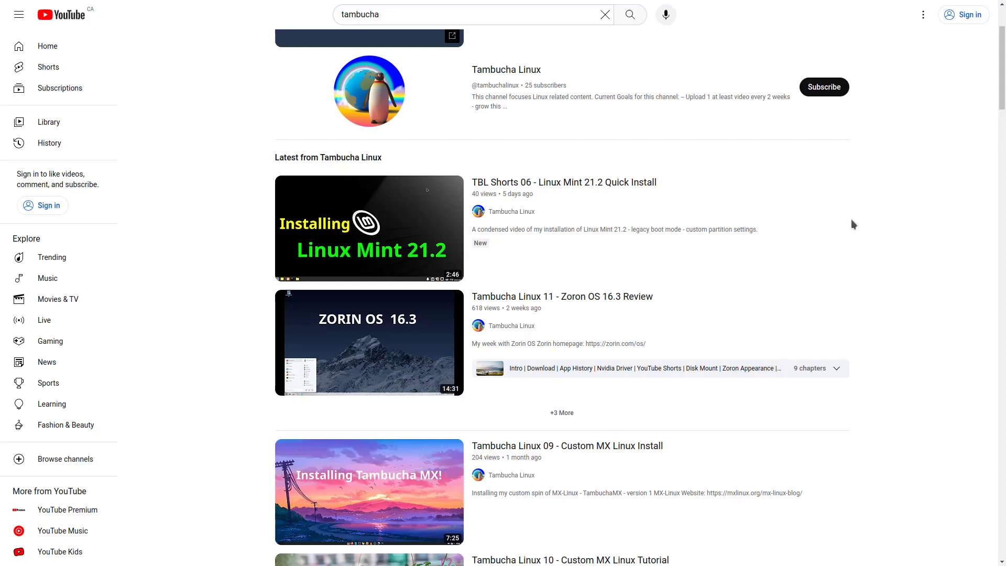
Close the browser window together with all its open tabs
mouse_move(826, 210)
key(ctrl+shift+w)
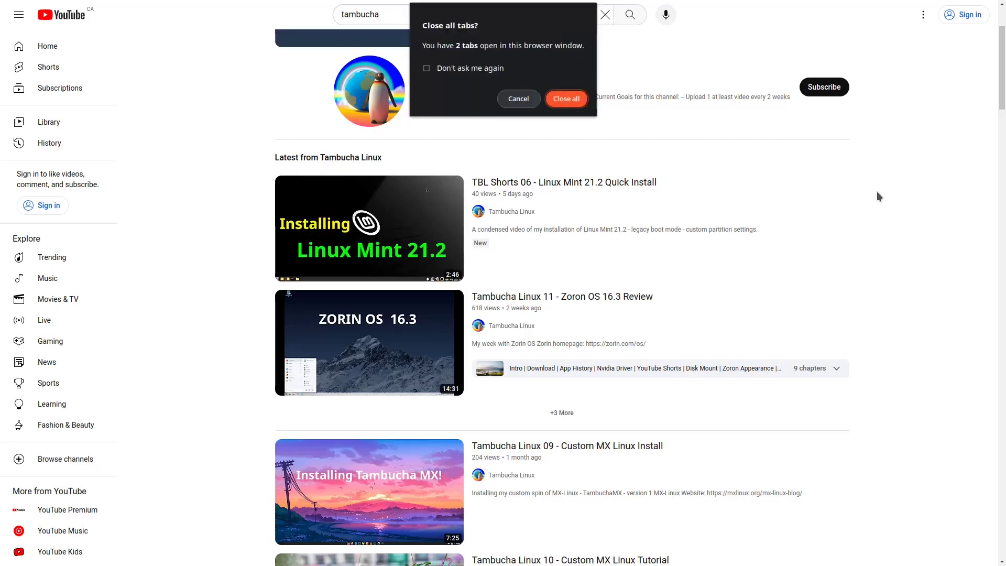
key(Return)
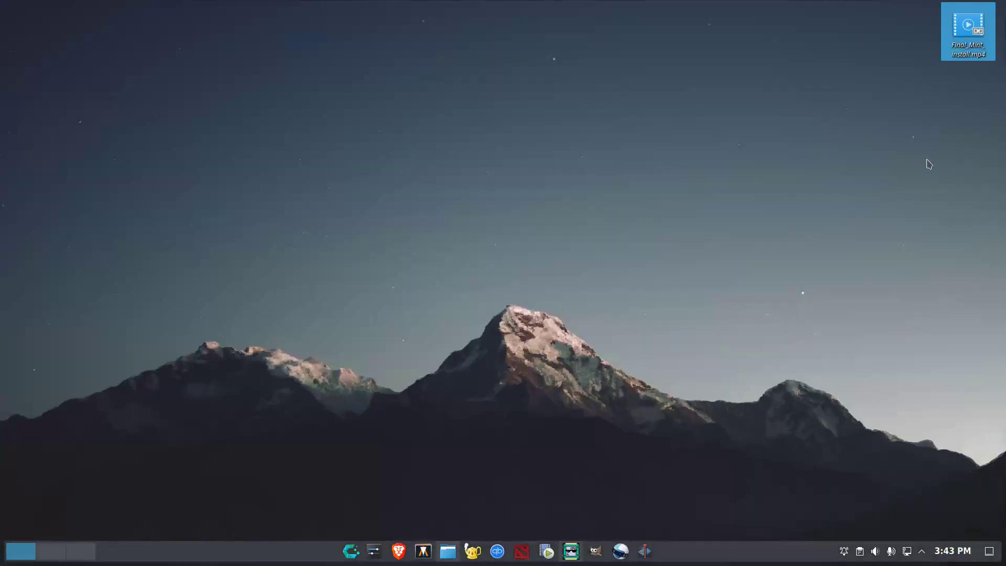
Open the Final_Mint_install.mp4 video from the desktop in MPlayer
right_click(986, 32)
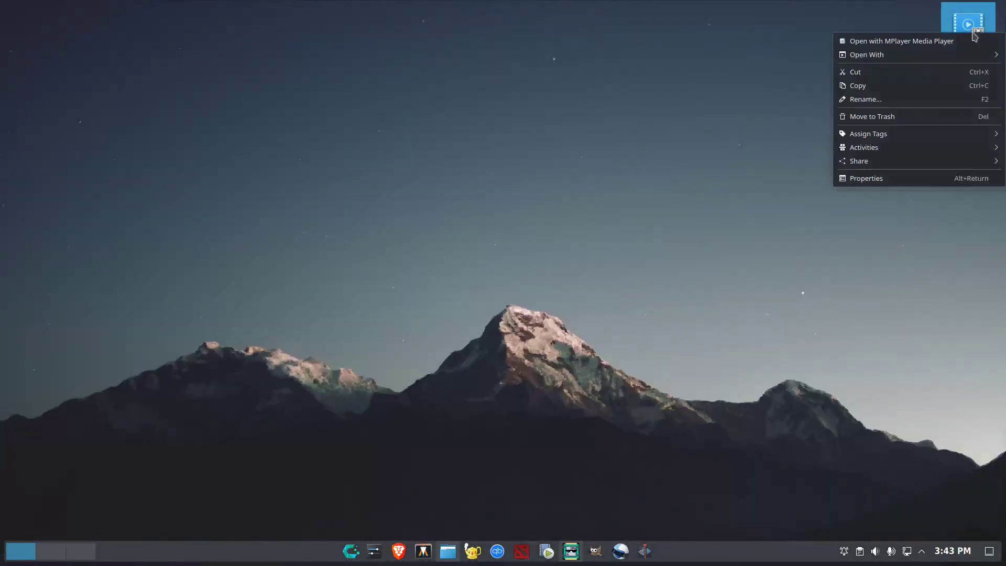
mouse_move(924, 52)
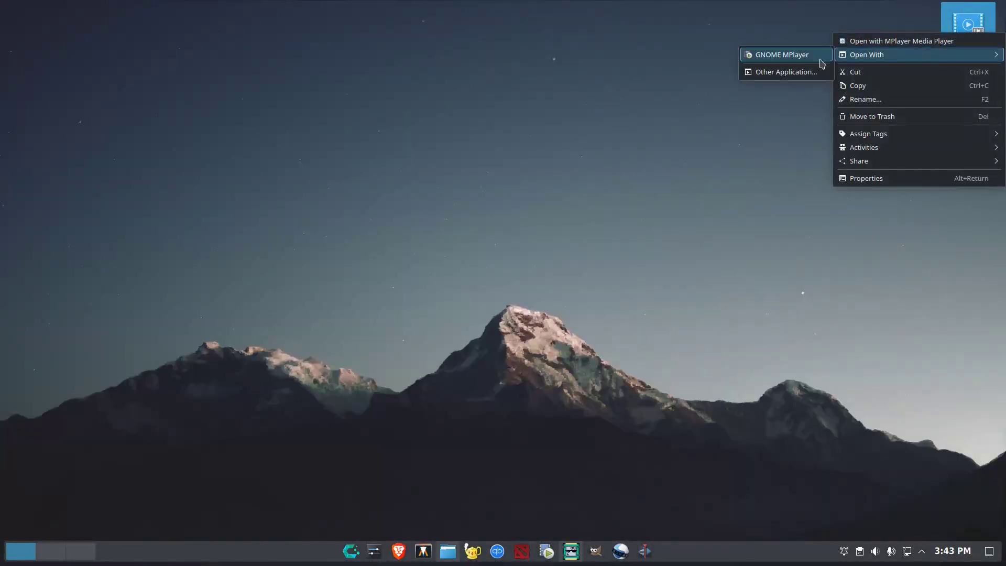
click(893, 44)
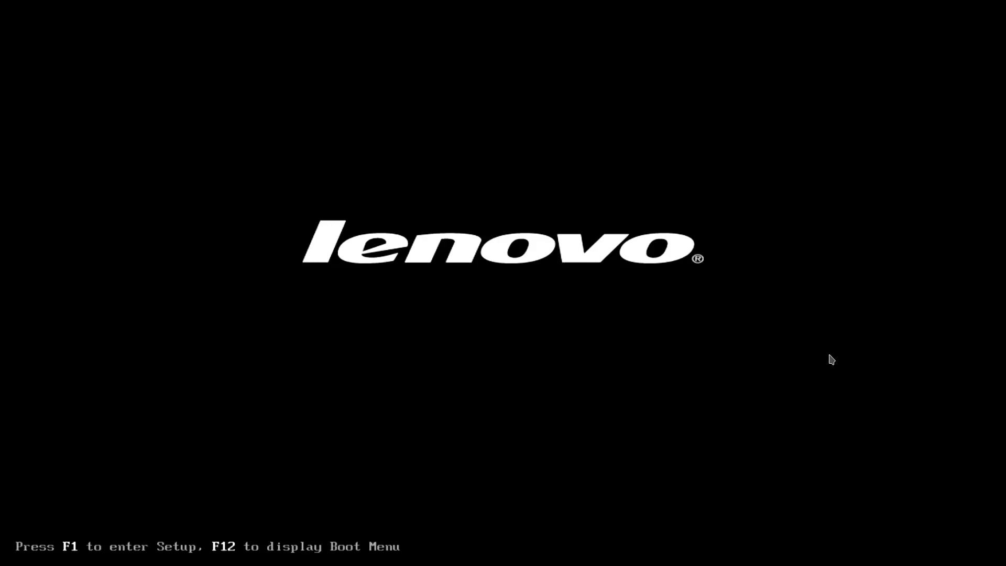
Open the startup device menu and boot the Patriot Memory PMAP USB key in Legacy mode
key(F12)
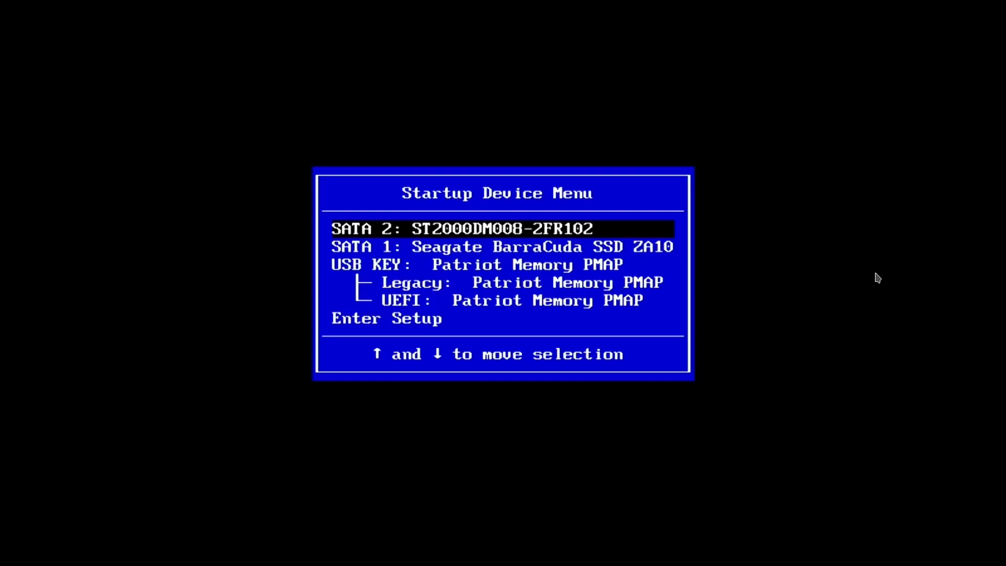
key(Down)
key(Down)
key(Down)
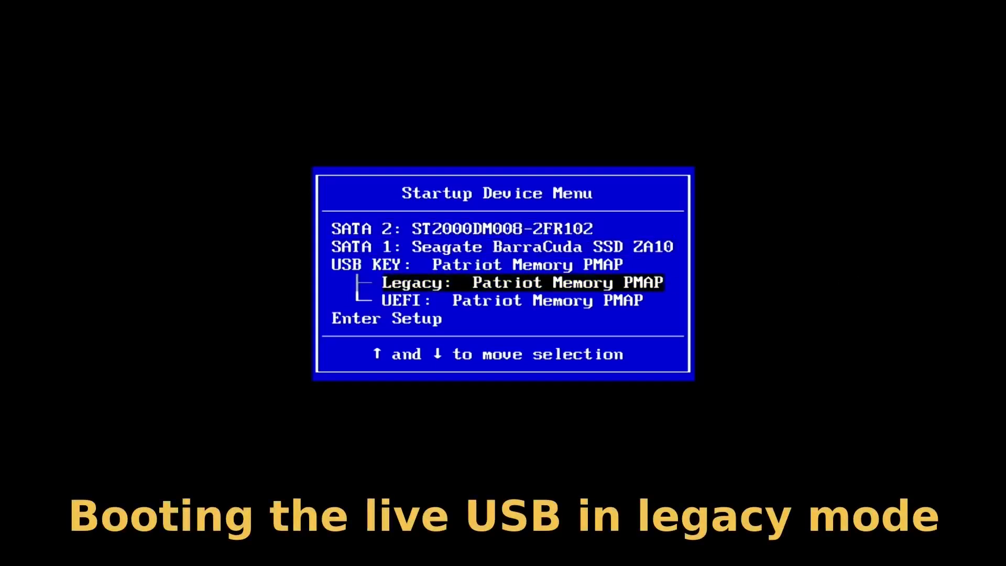
key(Return)
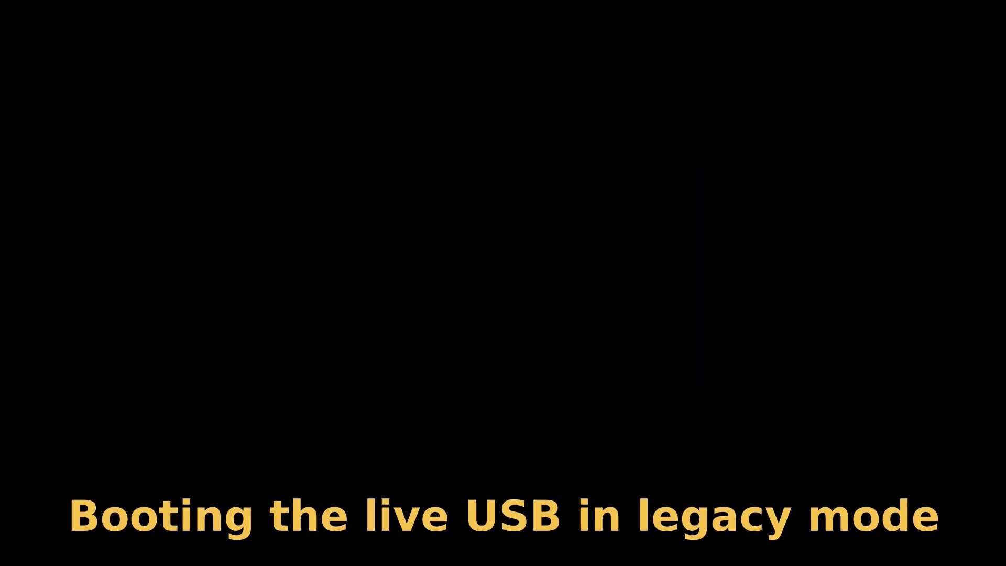
Boot the live system with the Start Linux Mint 21.2 Xfce 64-bit entry
key(Down)
key(Up)
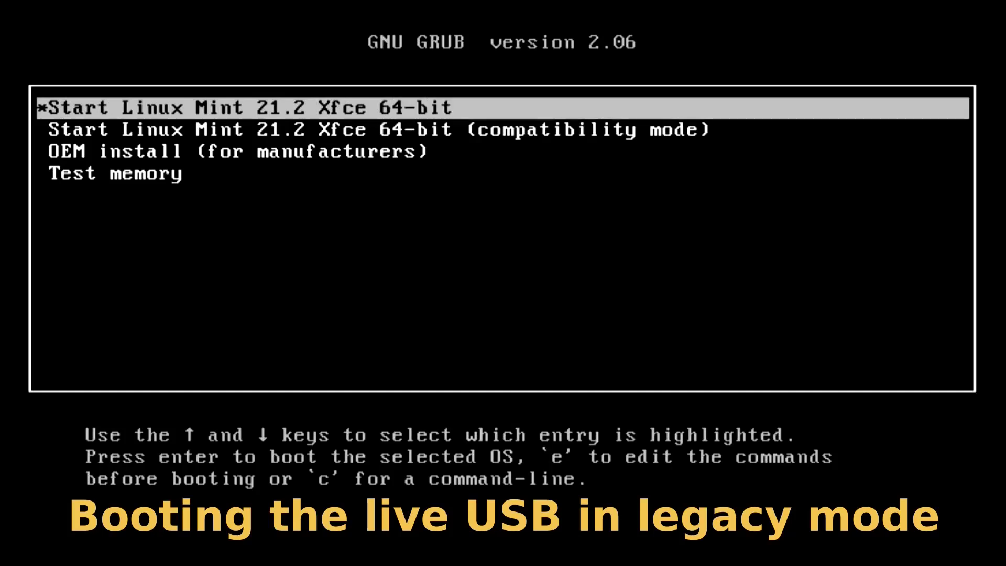
key(Return)
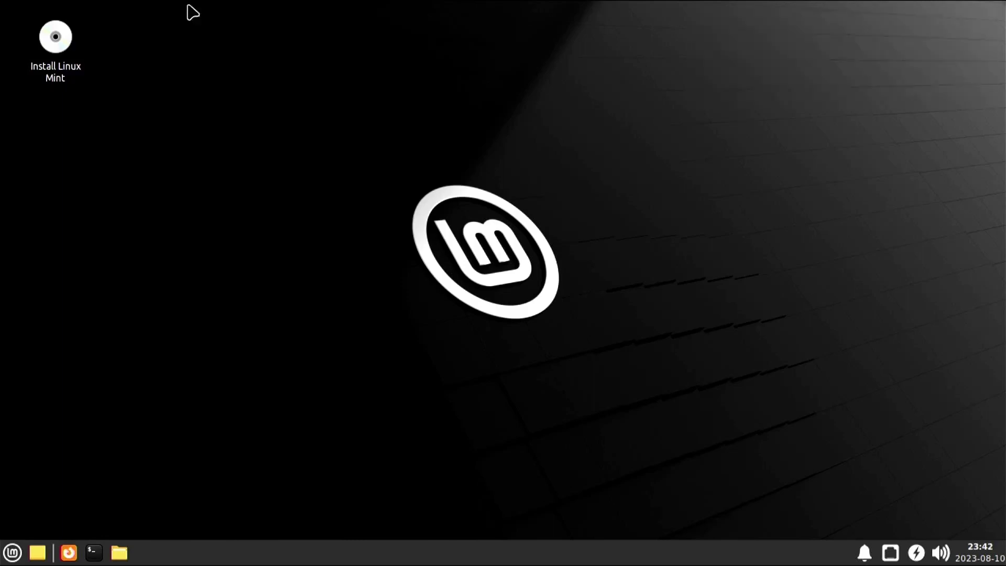
Launch the Linux Mint installer and accept English, the English (US) keyboard layout and the default multimedia codecs setting
double_click(52, 51)
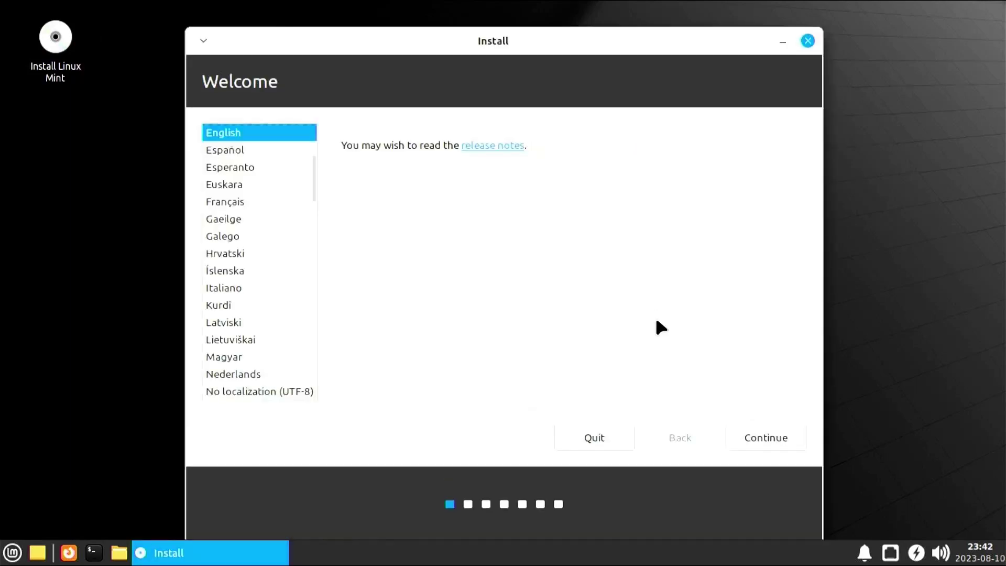
click(798, 445)
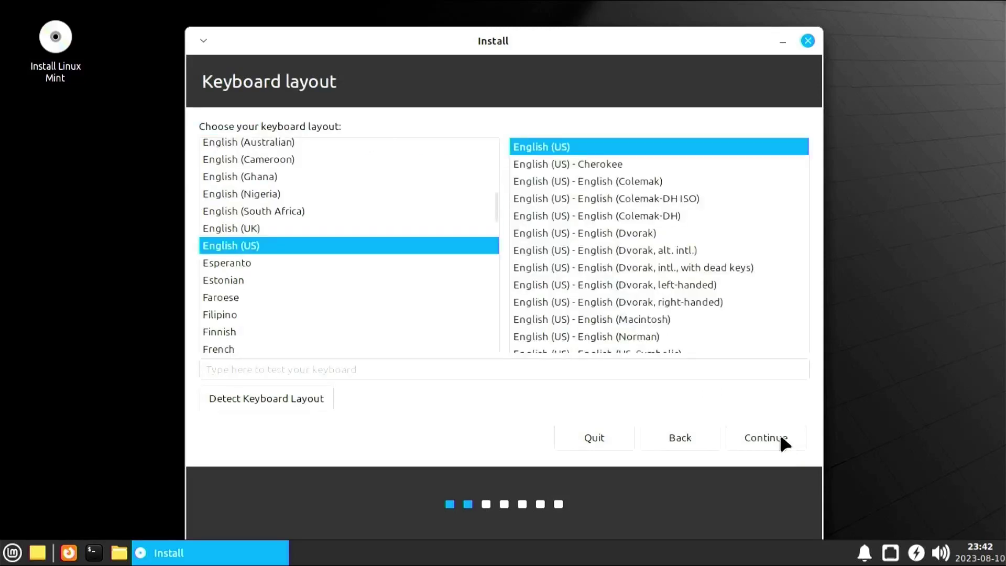
click(781, 440)
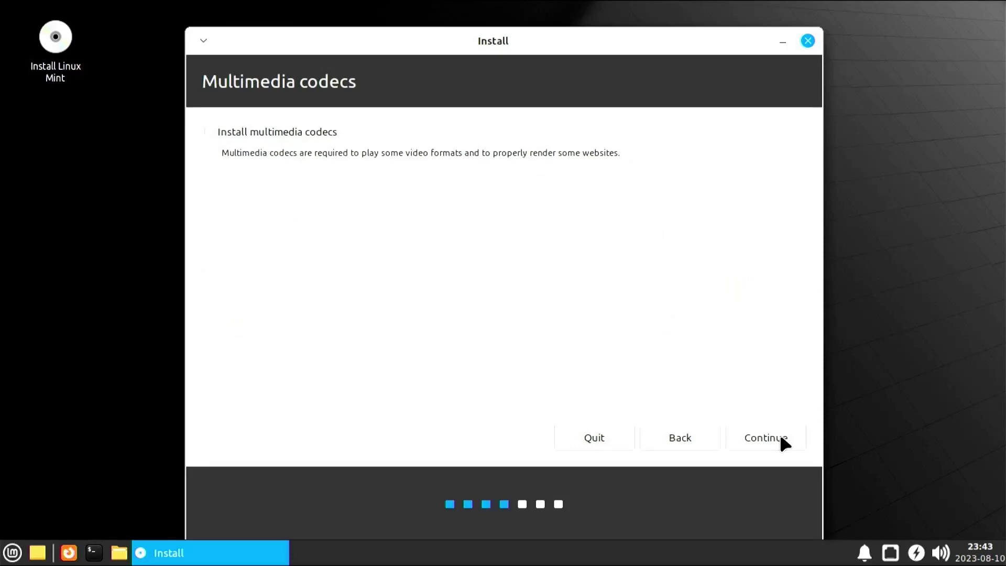
click(781, 438)
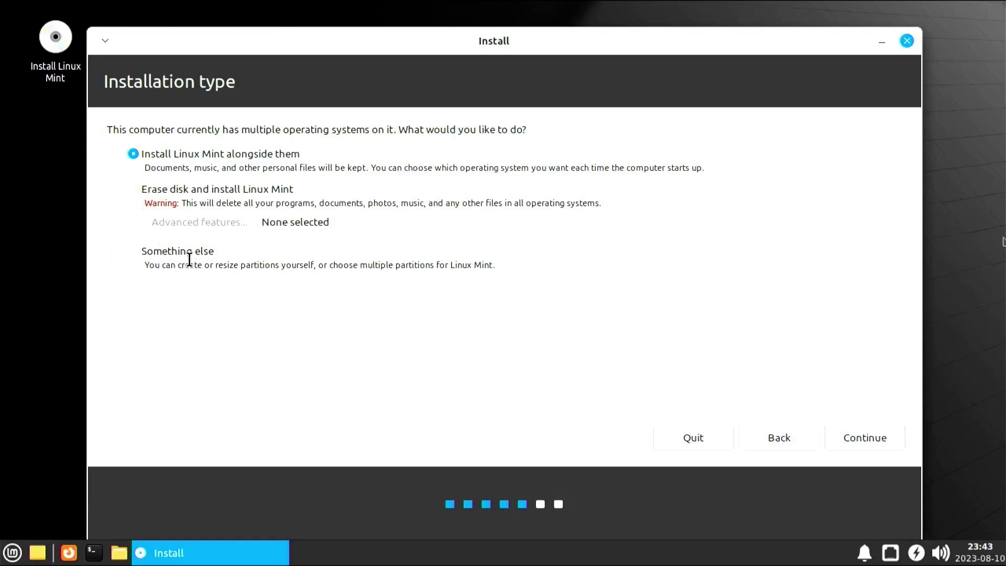
Choose the Something else installation type and set partition /dev/sdb3 to Ext4 journaling file system with mount point /
click(133, 250)
click(871, 434)
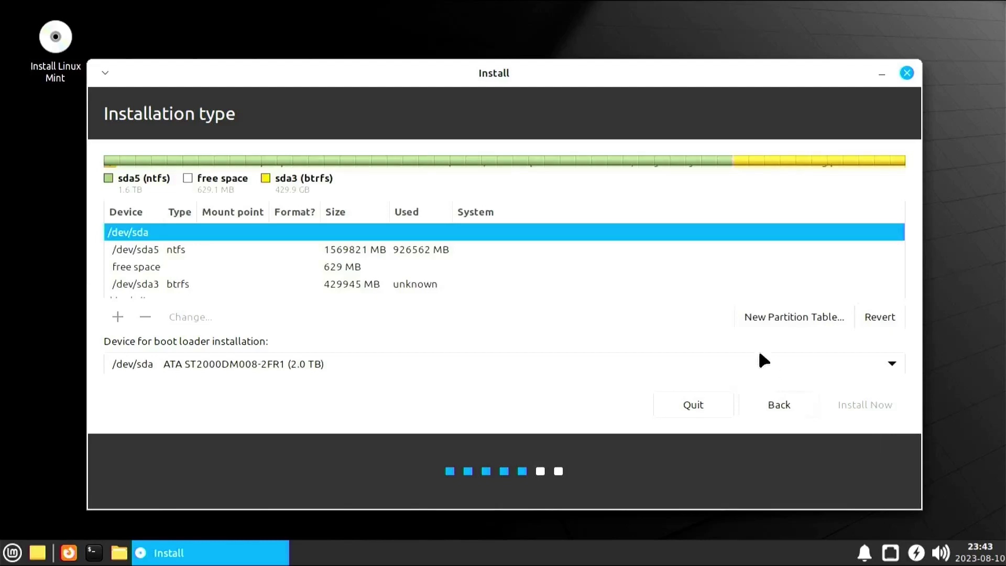
scroll(540, 249, down, 3)
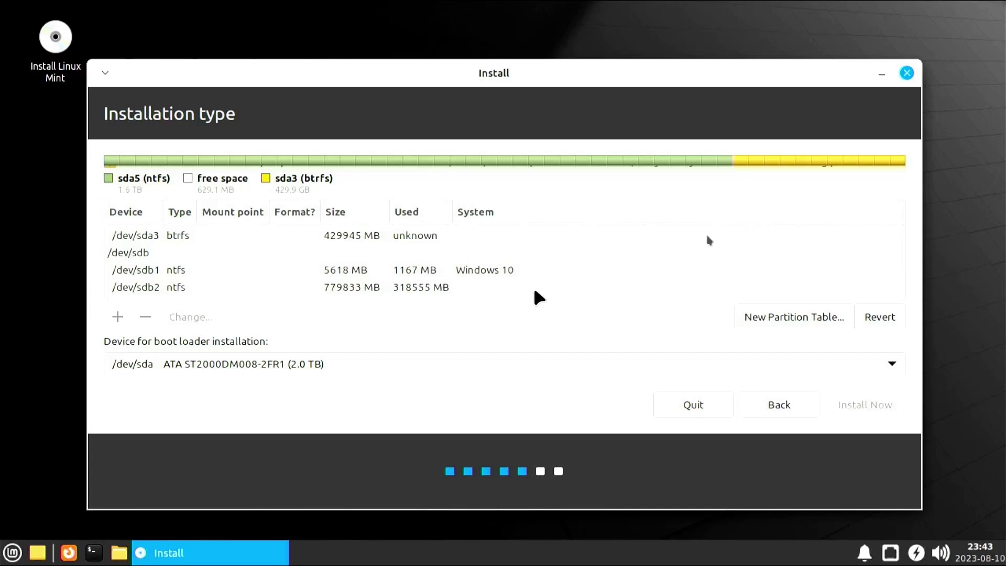
scroll(644, 244, down, 1)
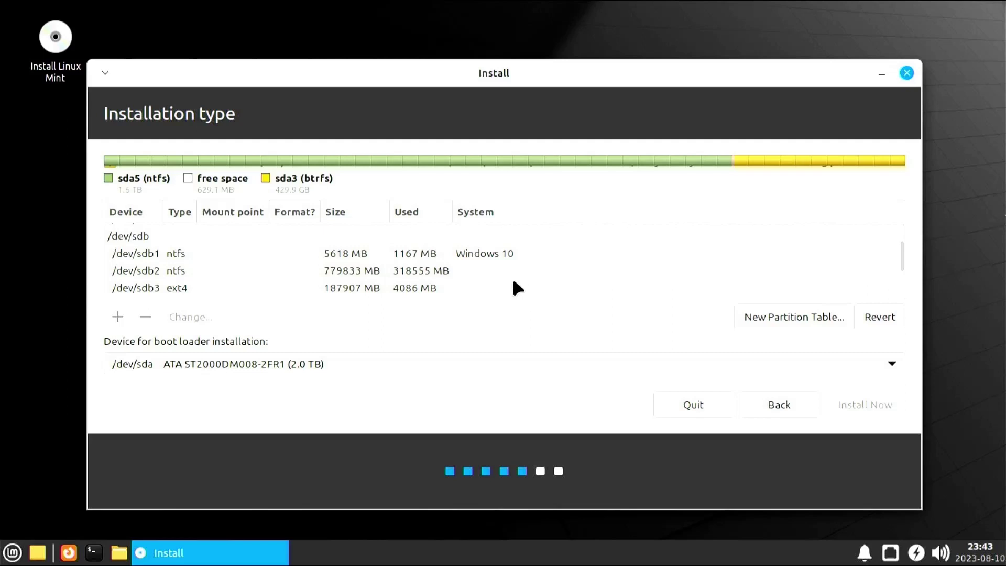
click(310, 289)
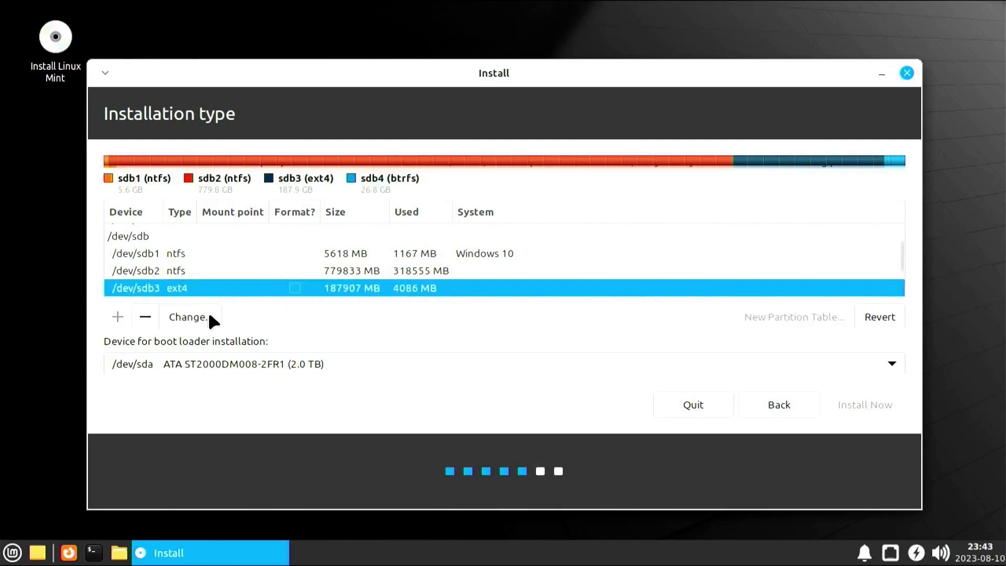
click(180, 315)
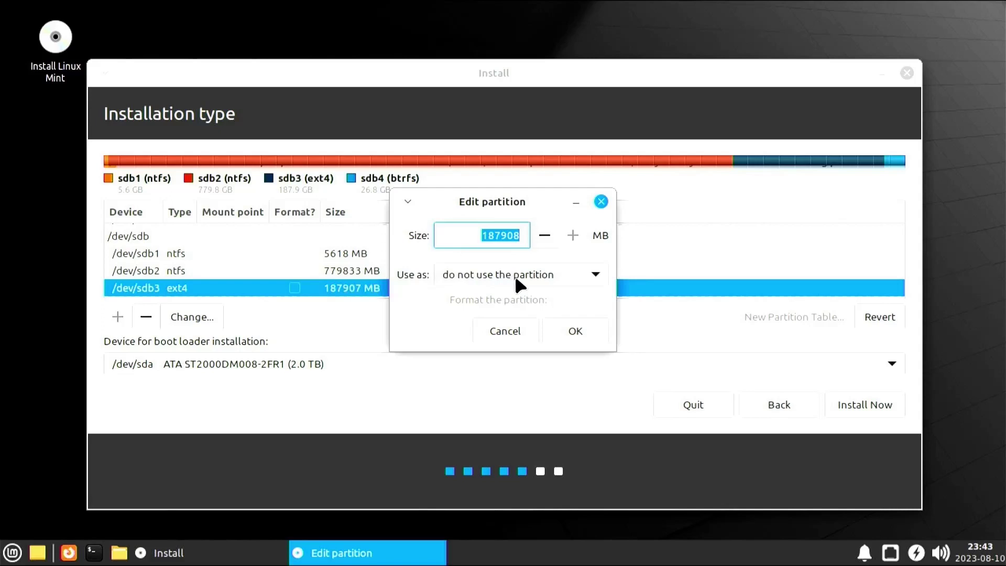
click(545, 283)
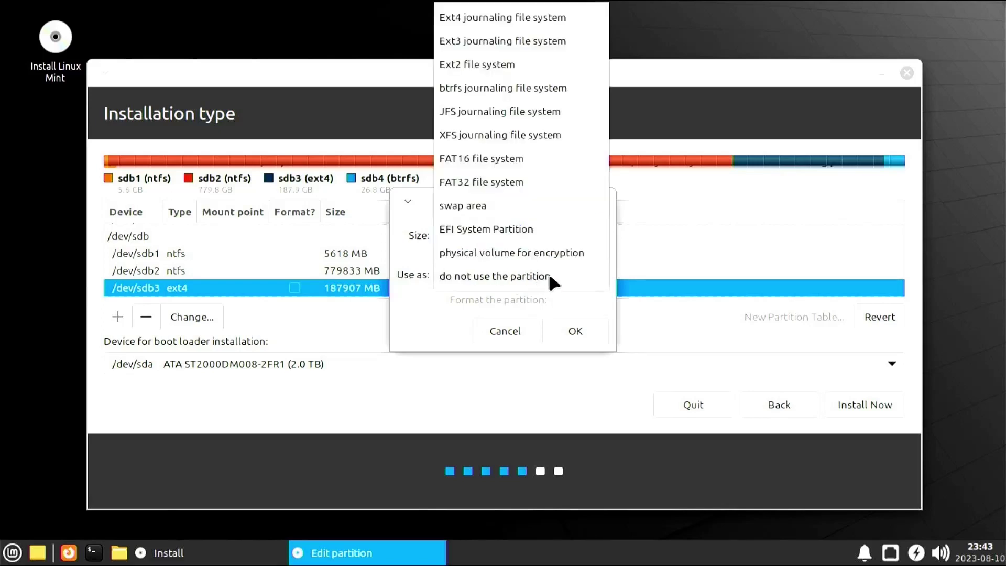
click(511, 15)
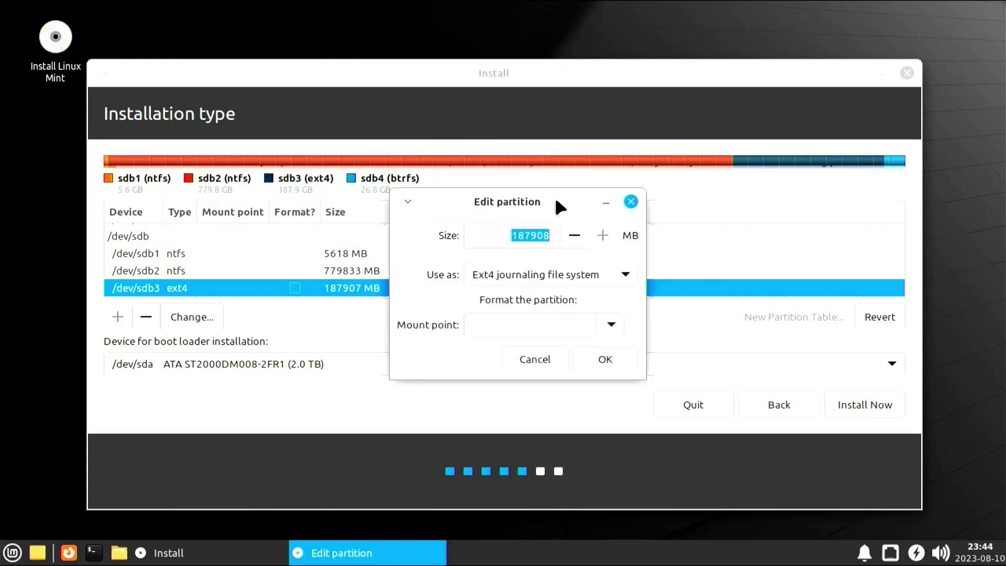
click(567, 328)
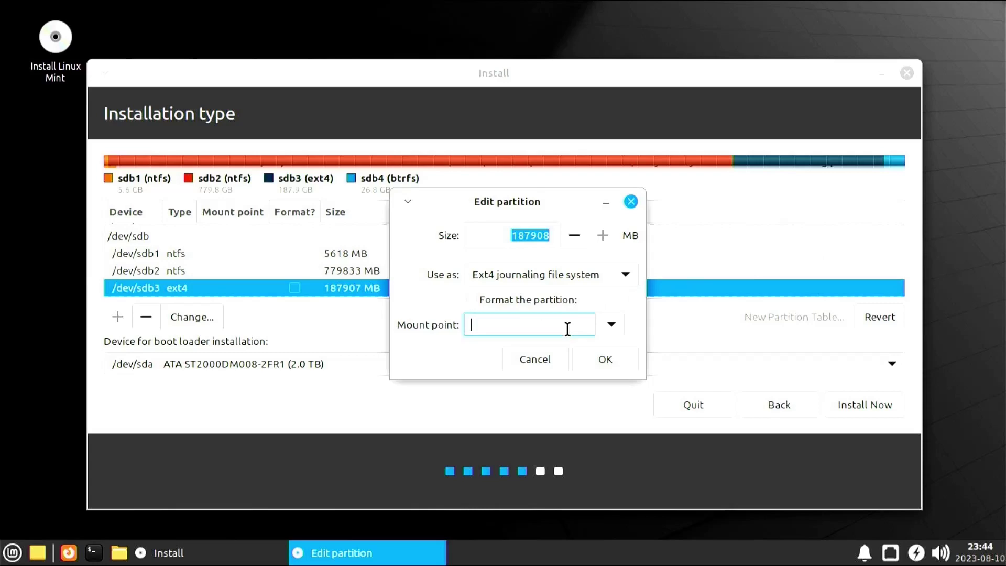
text(/)
click(598, 360)
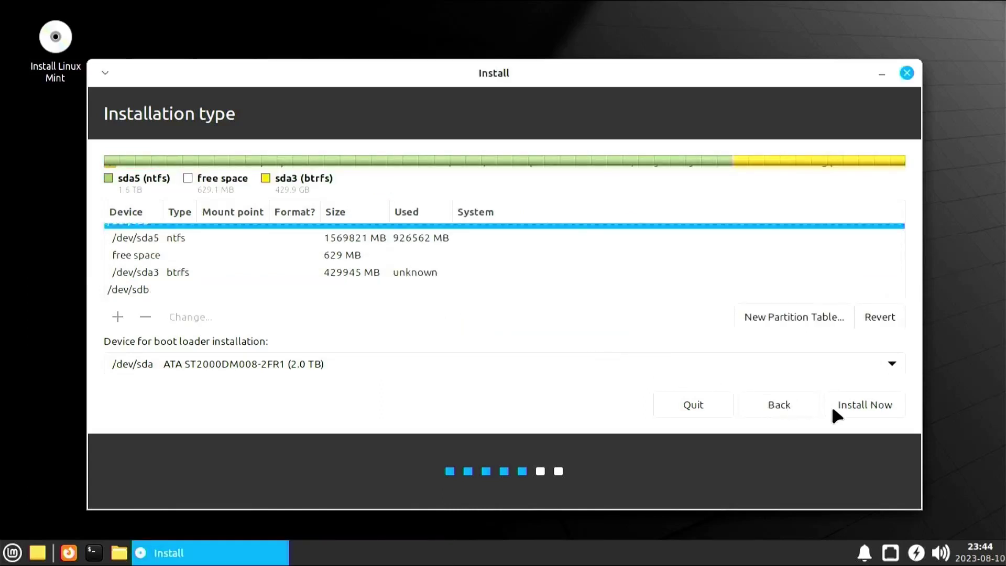
Start the installation with the boot loader on /dev/sda, continuing past the EFI, formatting and partition table confirmations
click(848, 407)
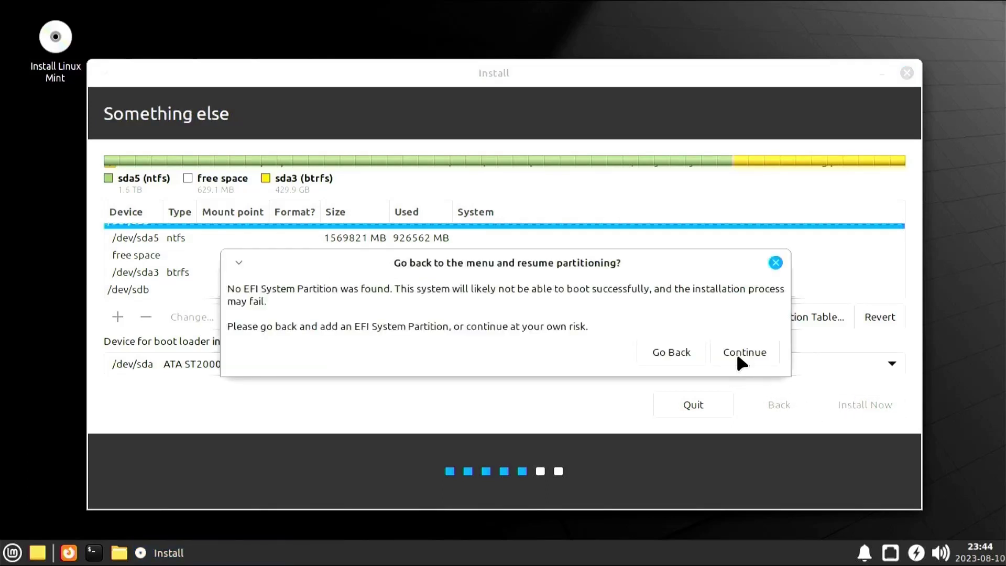
click(739, 361)
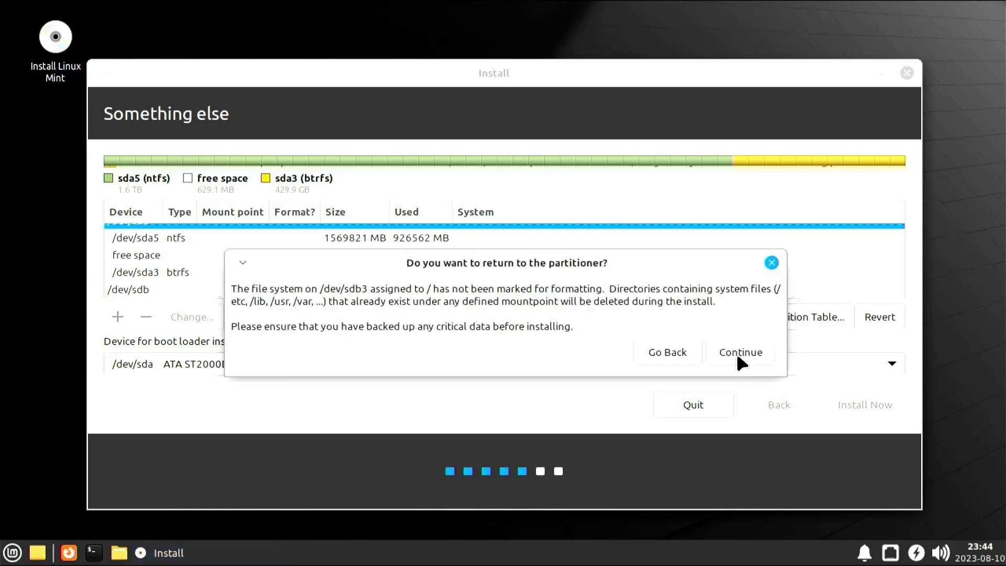
click(736, 351)
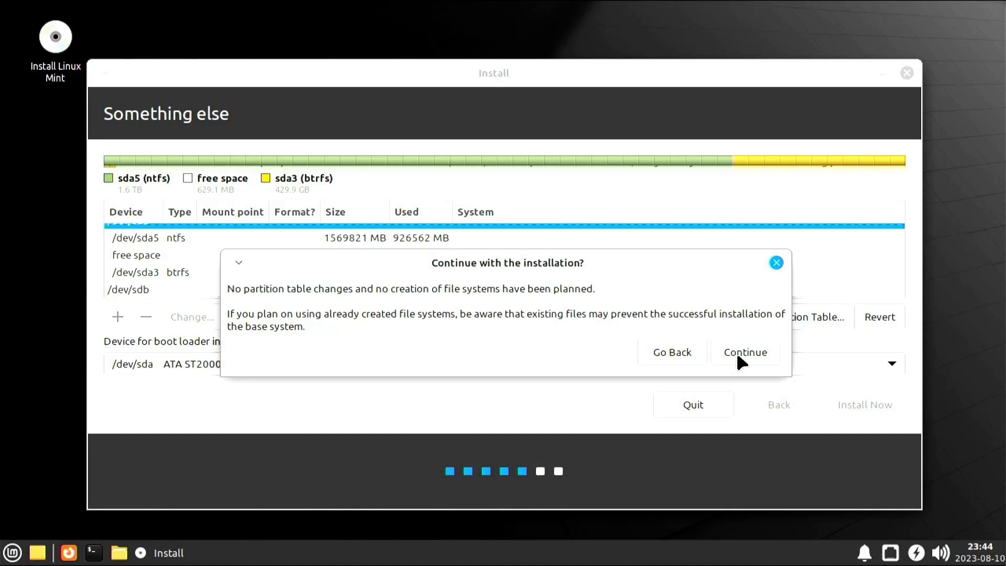
click(738, 356)
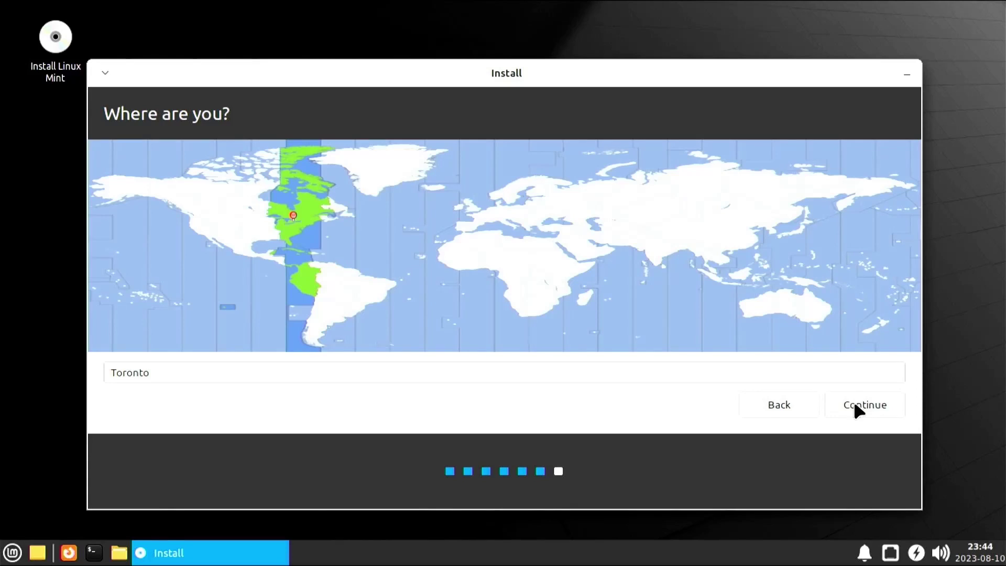
Accept Toronto as the location and submit the user account form with computer name mint64 and password-required login
click(853, 400)
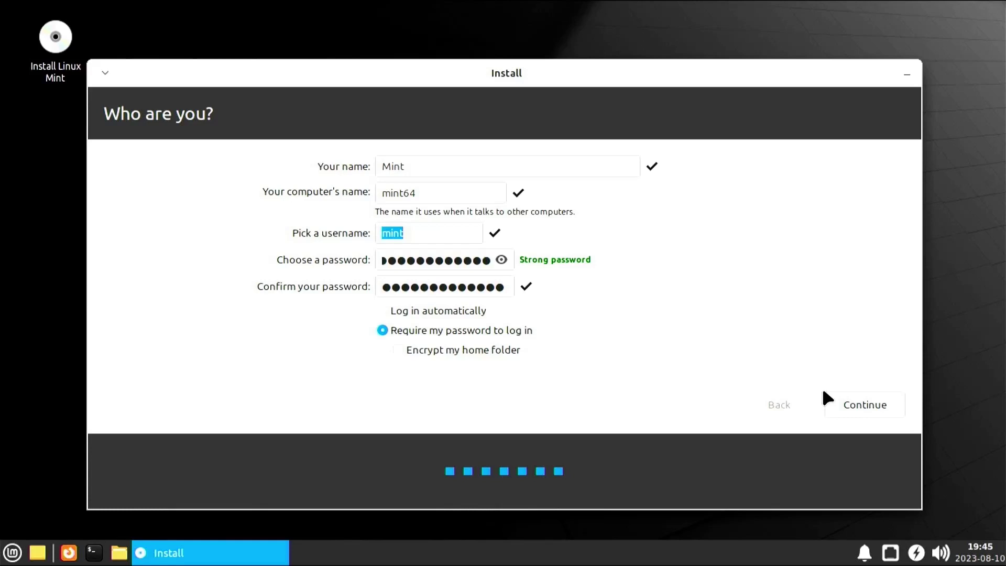
click(852, 398)
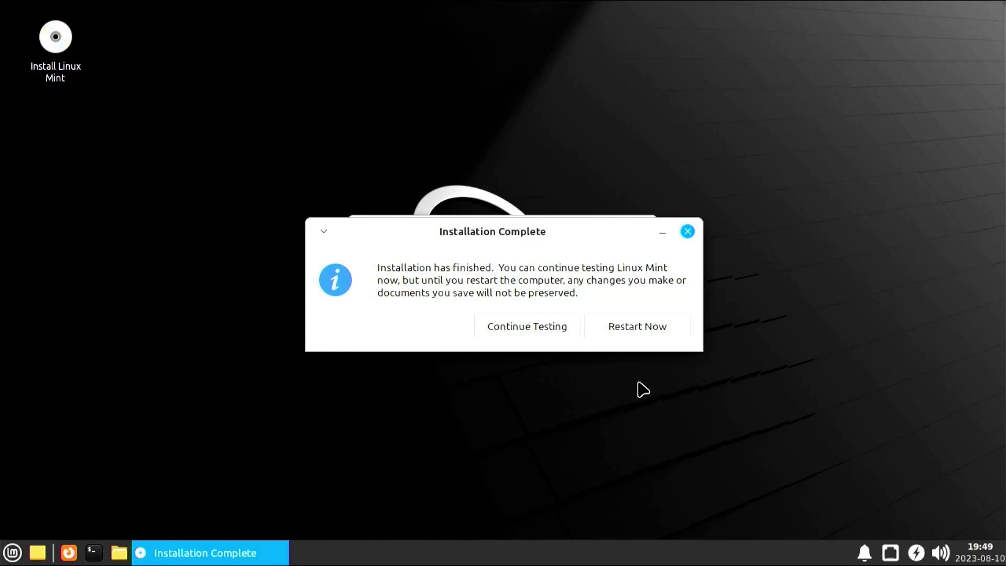
Restart the computer, boot the installed Linux Mint 21.2 Xfce and log in with the account password
click(641, 330)
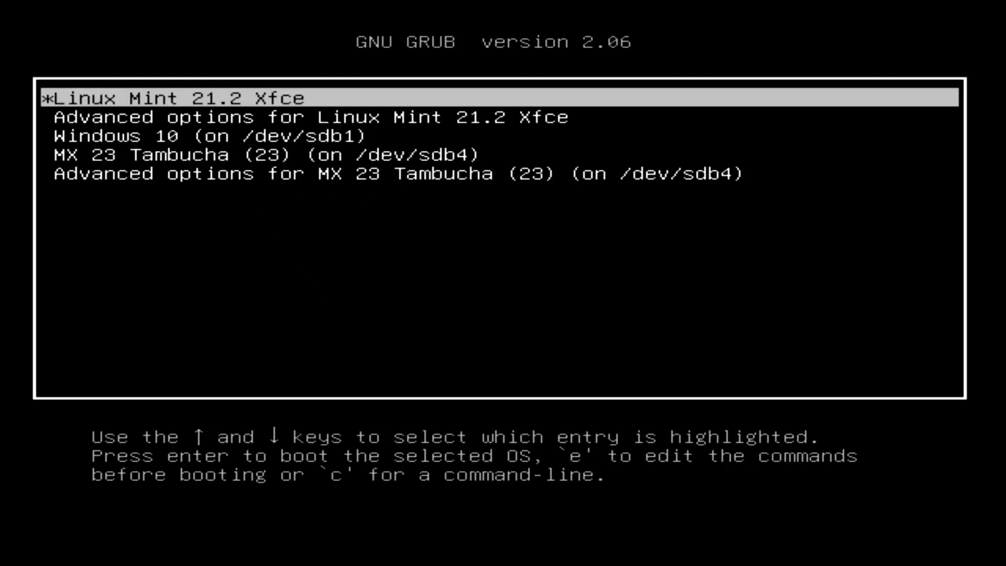
key(Return)
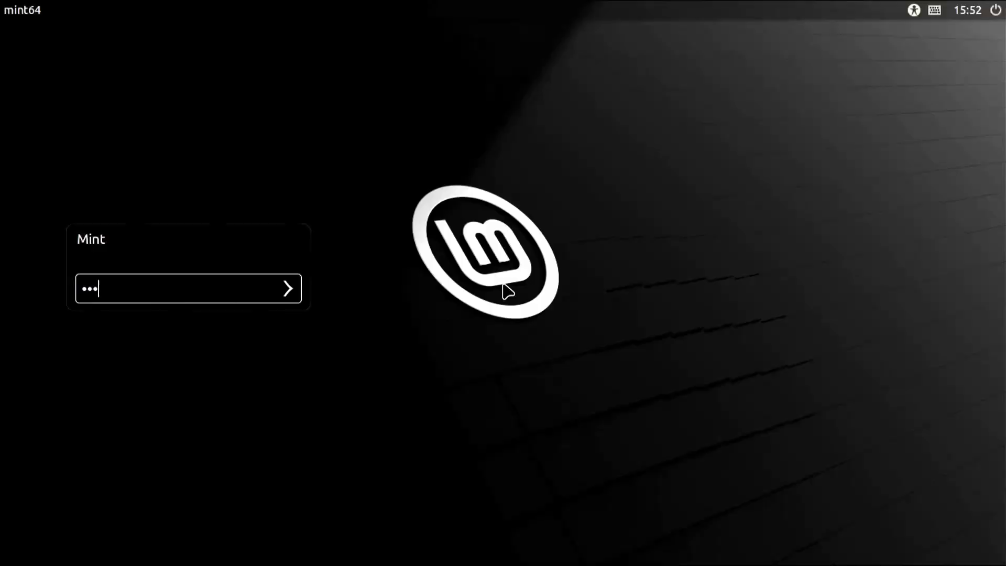
text(**********)
key(Return)
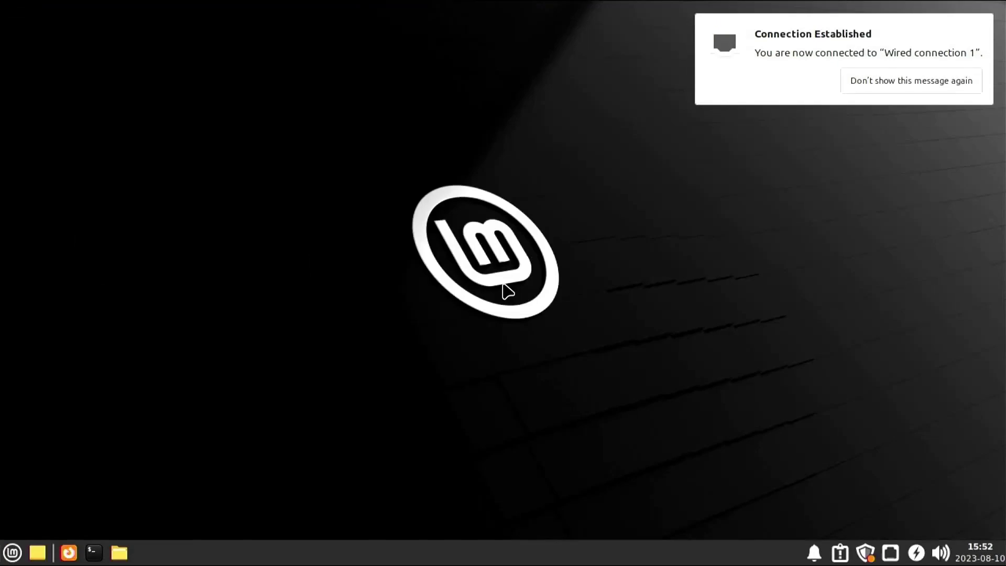